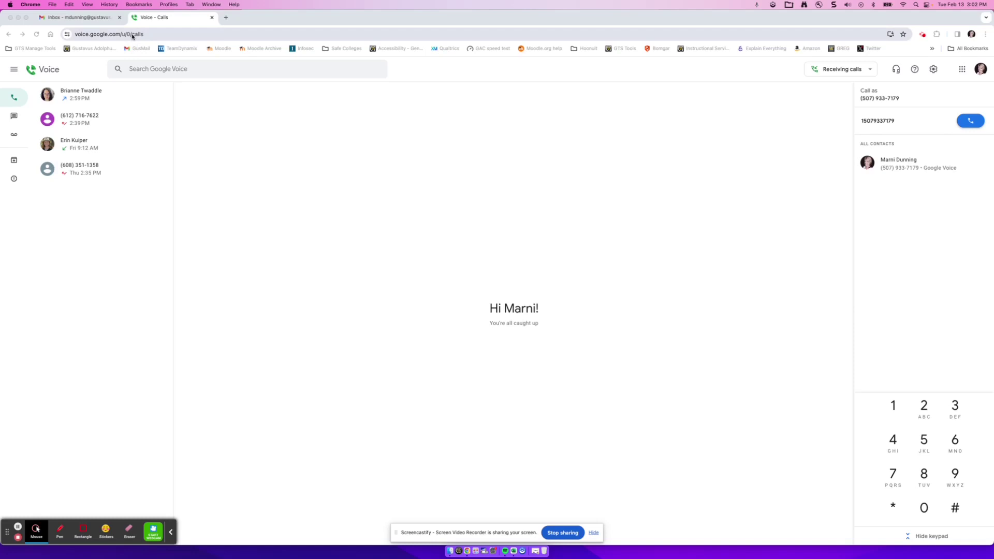
Select the voice.google.com/u/0/calls URL in Chrome's address bar
click(142, 35)
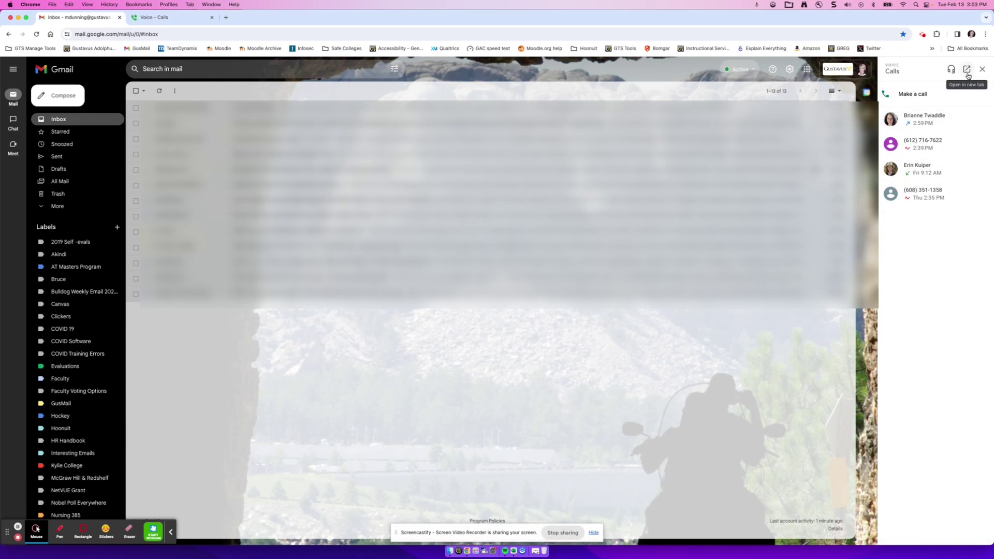
Open the full Google Voice calls page in a new tab and expand, then collapse, the main menu
click(967, 75)
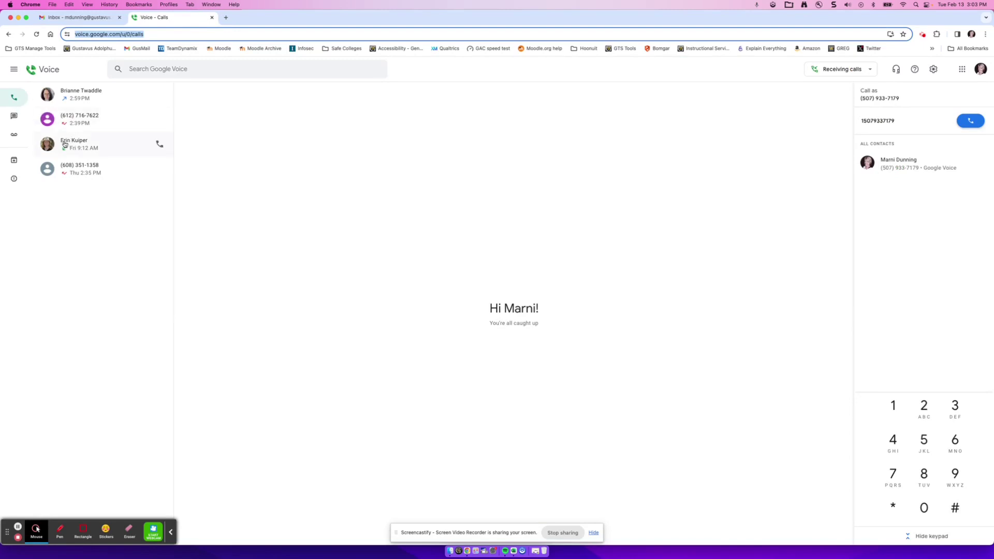
click(13, 71)
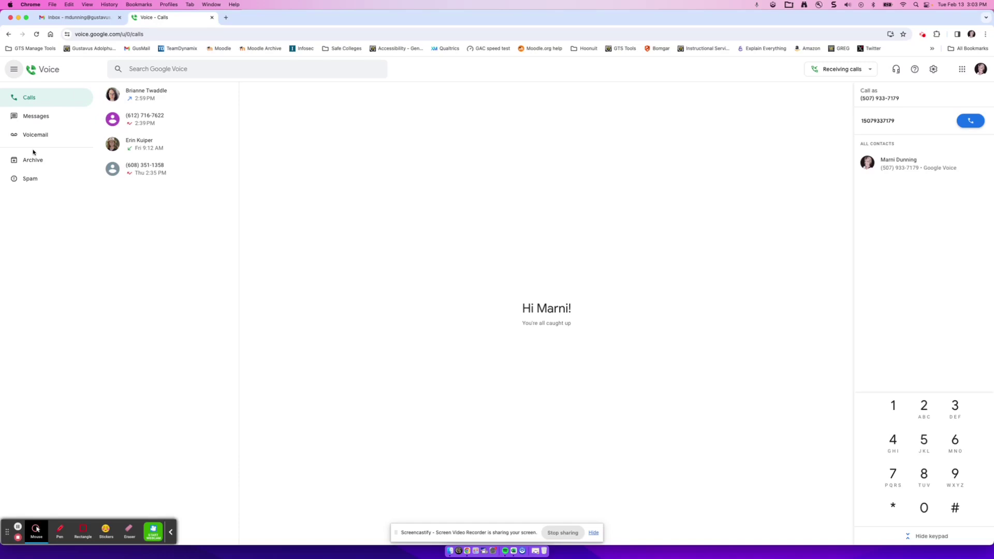
click(13, 70)
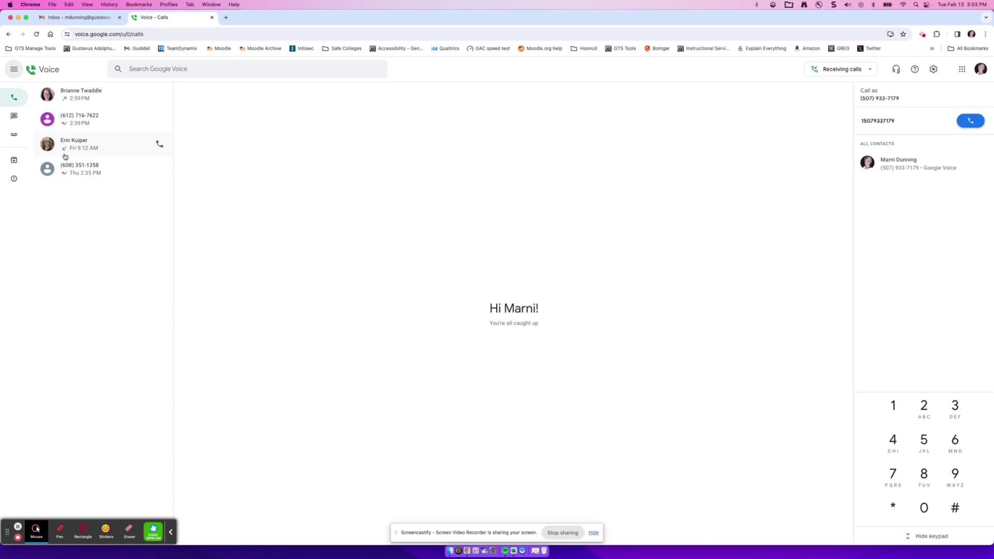
Visit Messages, read the voicemail's transcript, then check the empty Archive and Spam folders
click(11, 119)
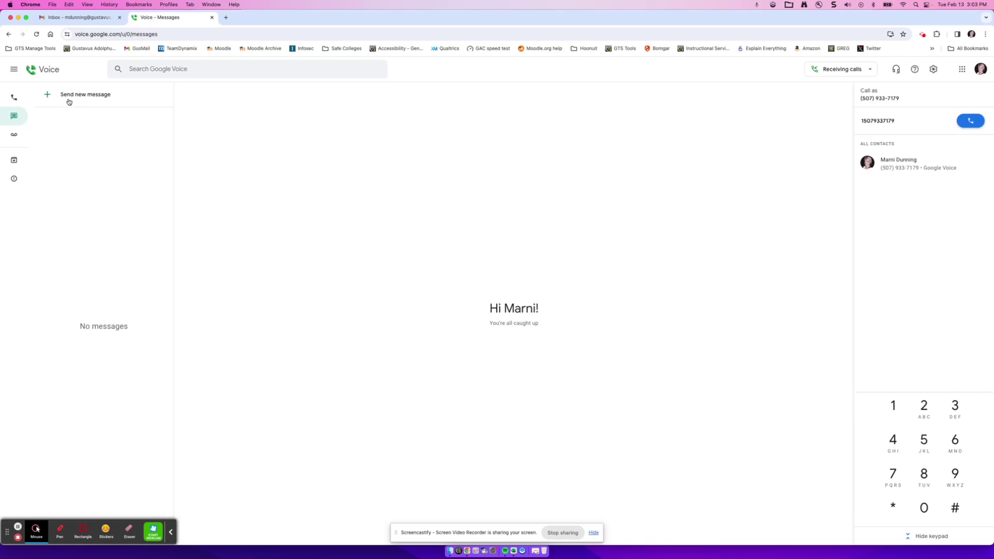
click(11, 137)
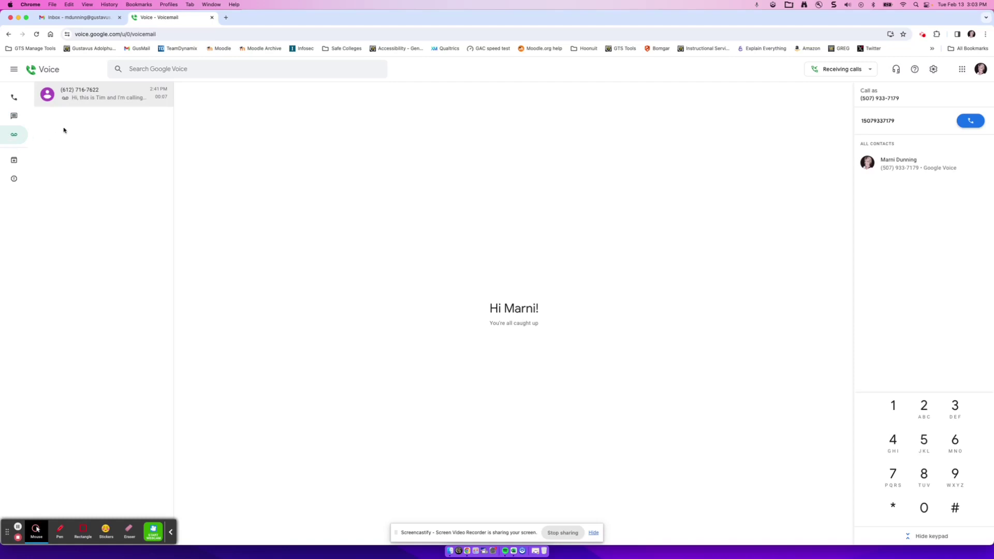
click(82, 98)
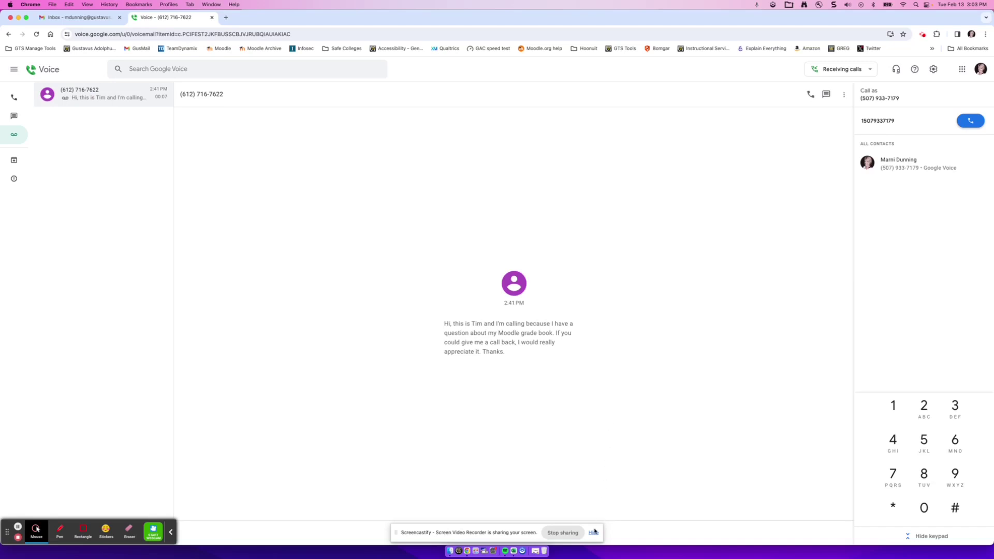
click(562, 532)
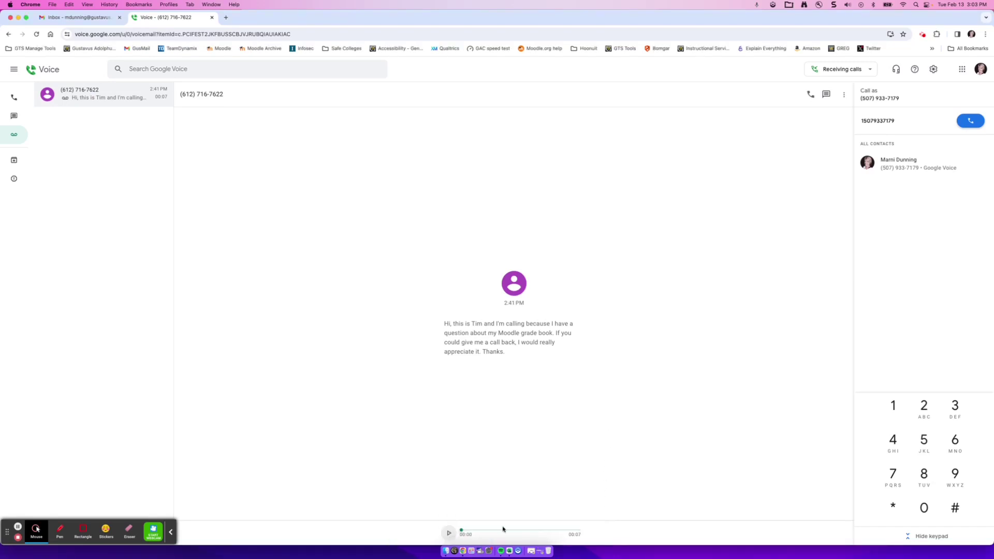
click(14, 161)
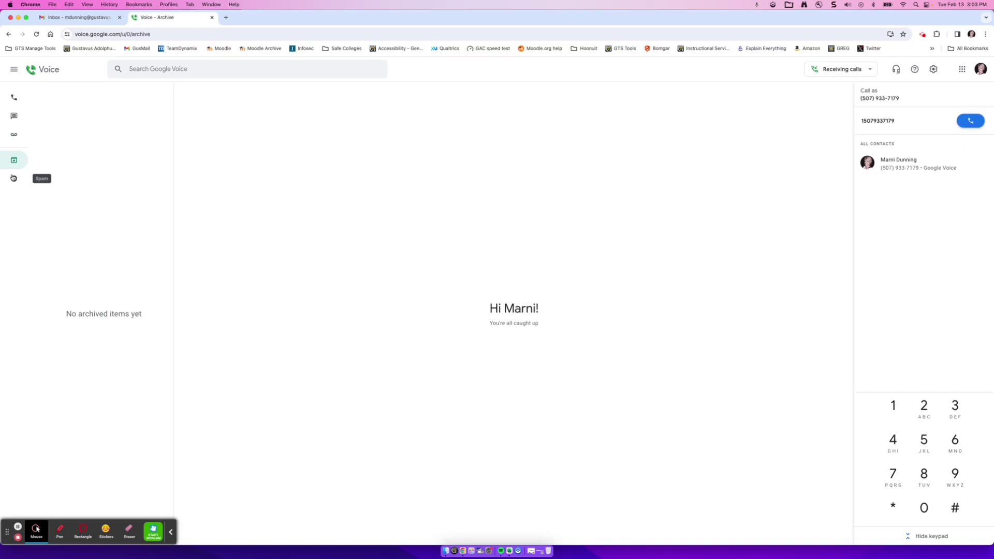
click(13, 179)
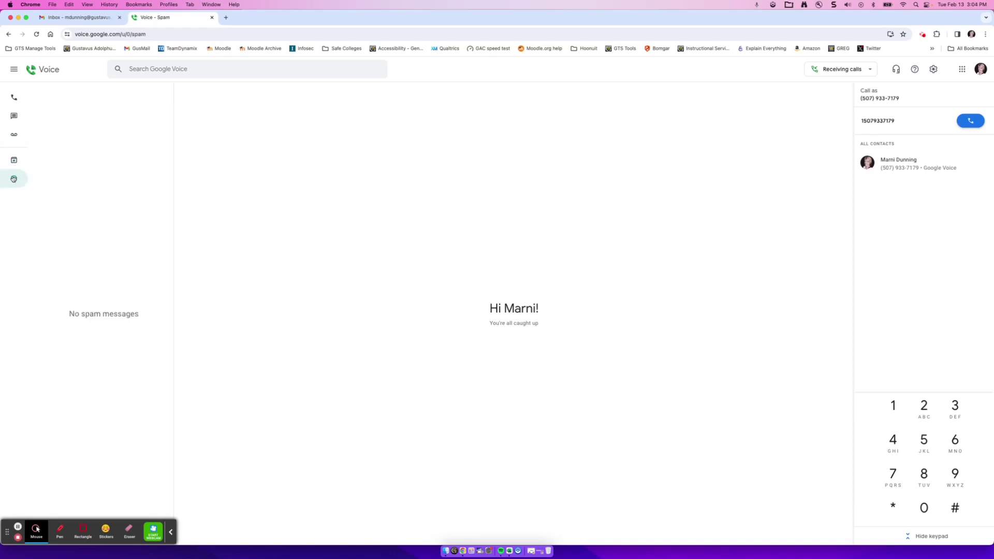
From Calls, search Google Voice for the contact's name and open their contact card
click(14, 97)
click(139, 70)
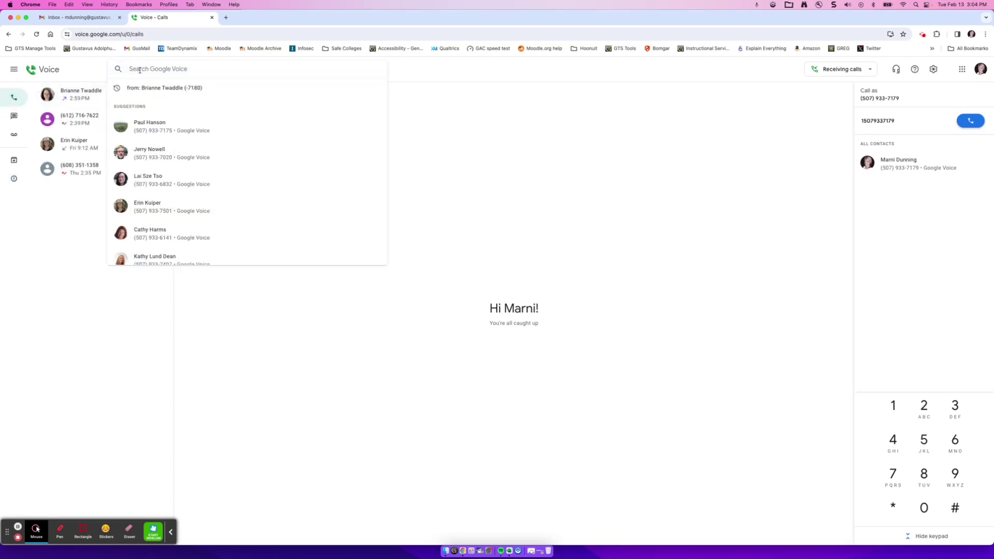
text(briann)
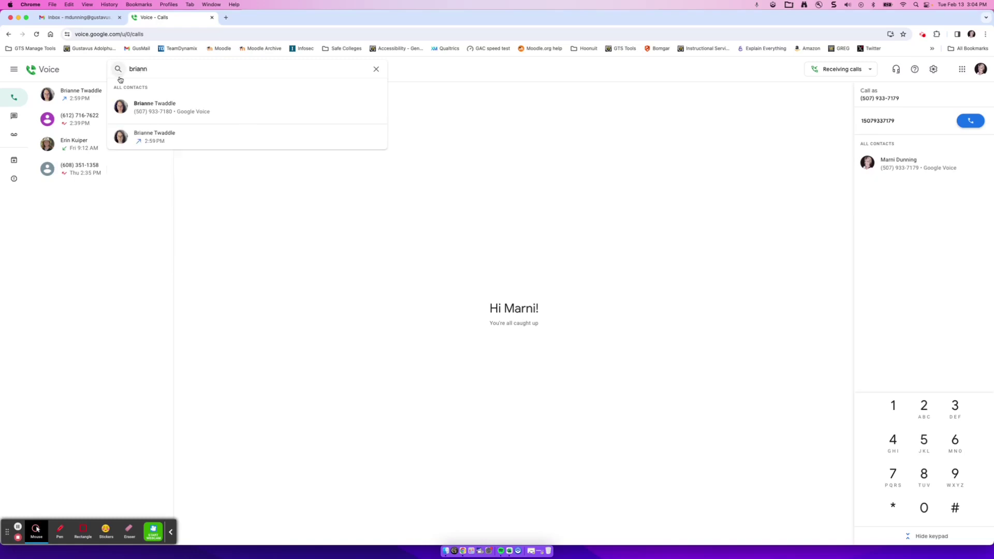
click(150, 108)
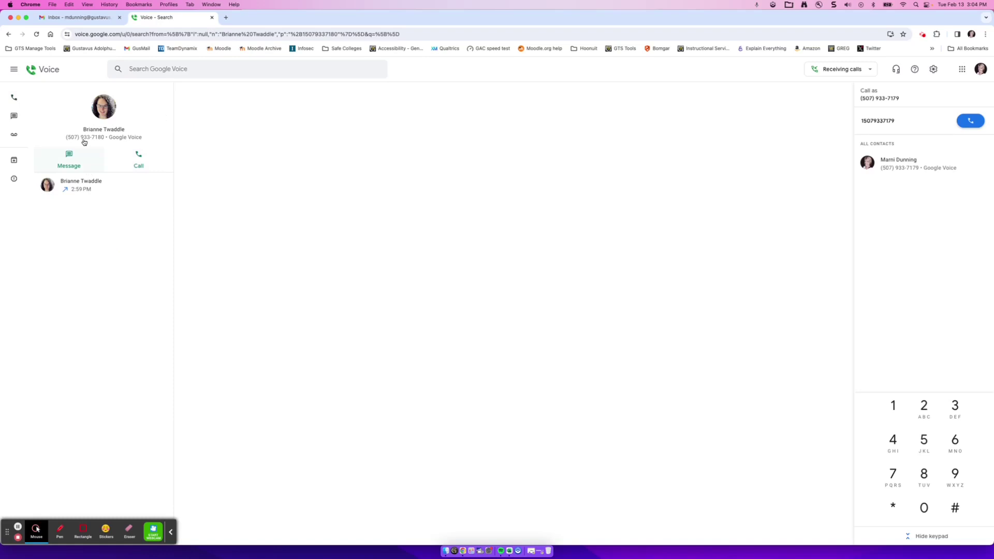
Turn Do not disturb on and back off, review availability settings, then close Settings
click(849, 73)
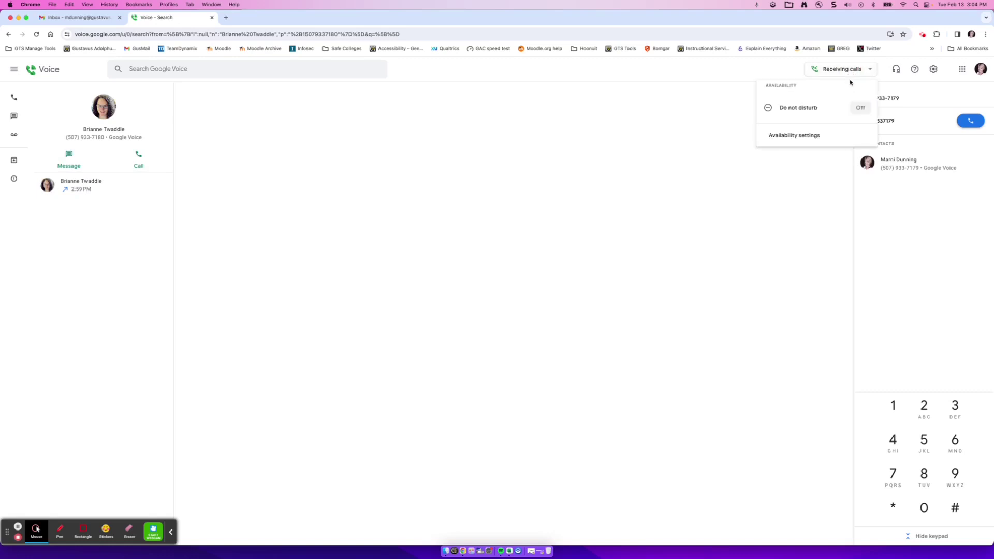
click(860, 108)
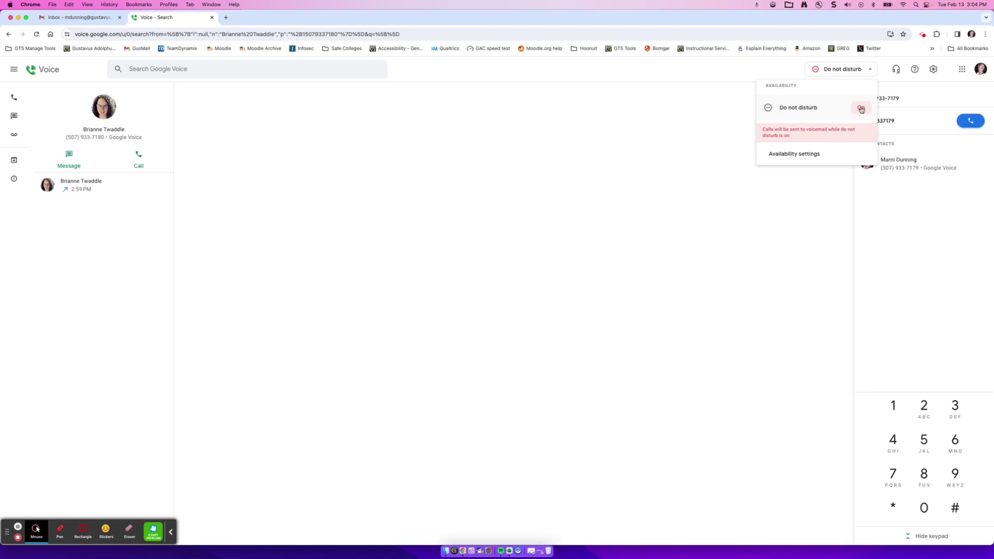
click(861, 109)
click(805, 136)
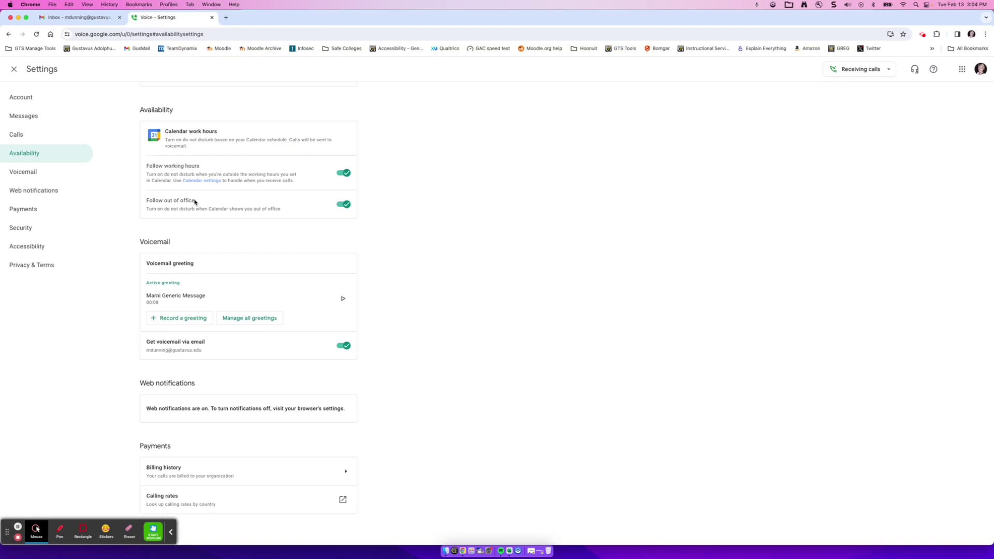
click(14, 69)
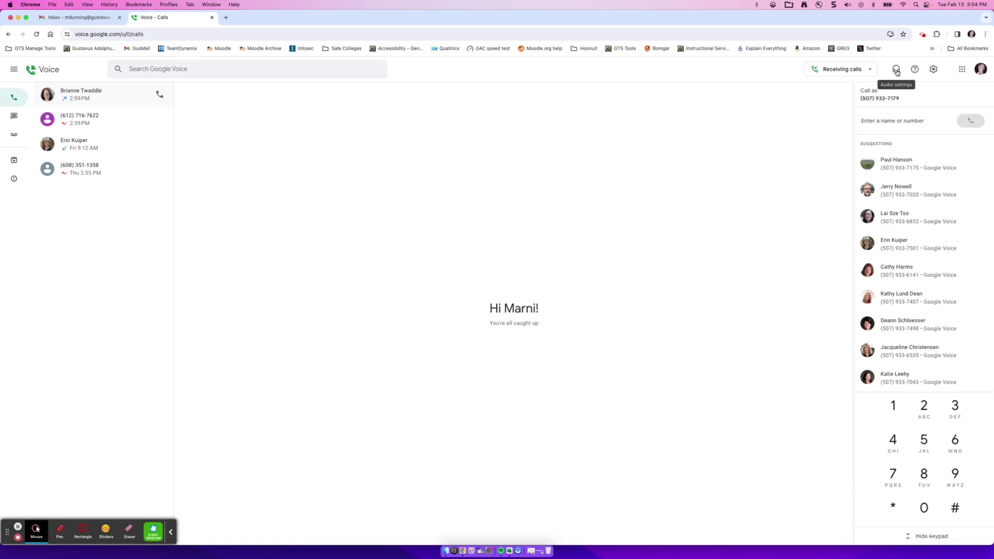
click(896, 71)
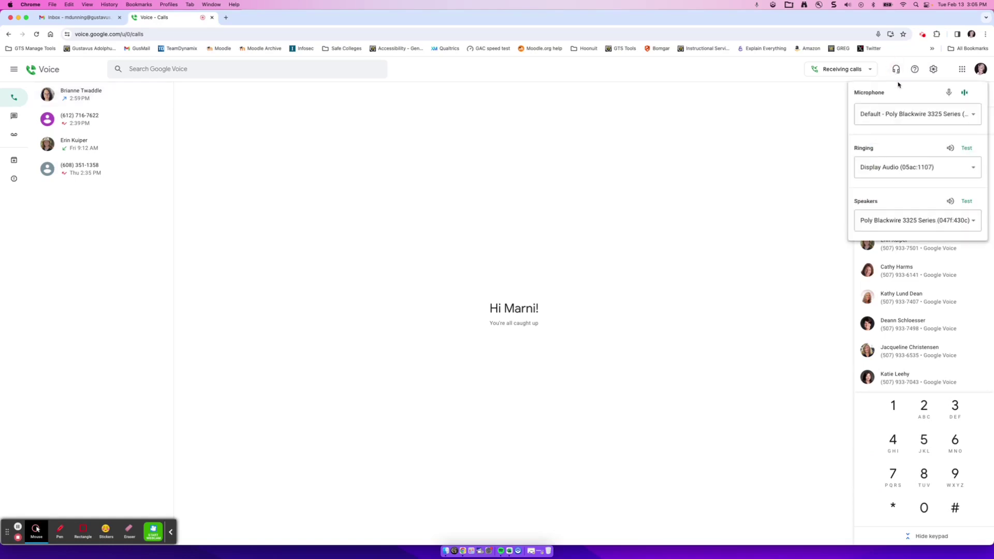
click(904, 113)
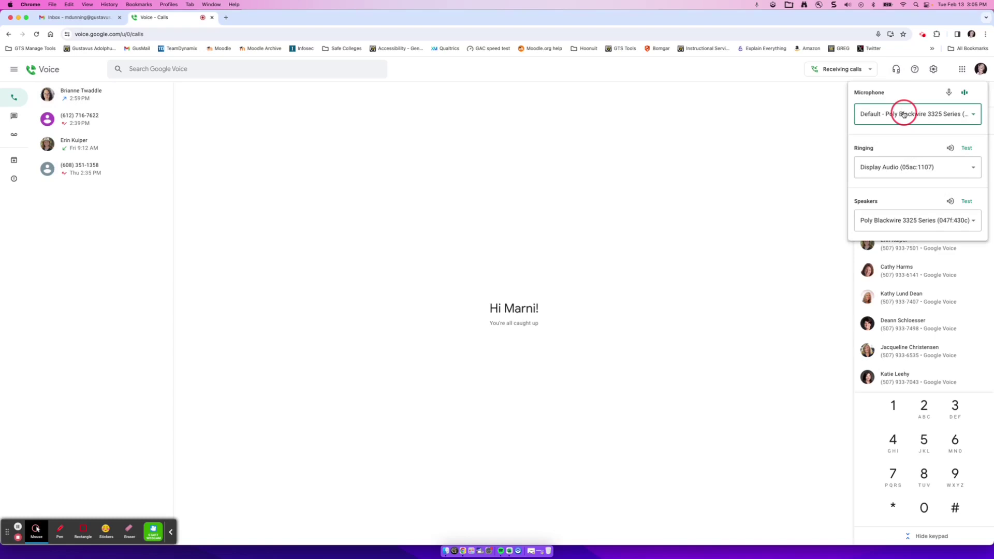
click(921, 102)
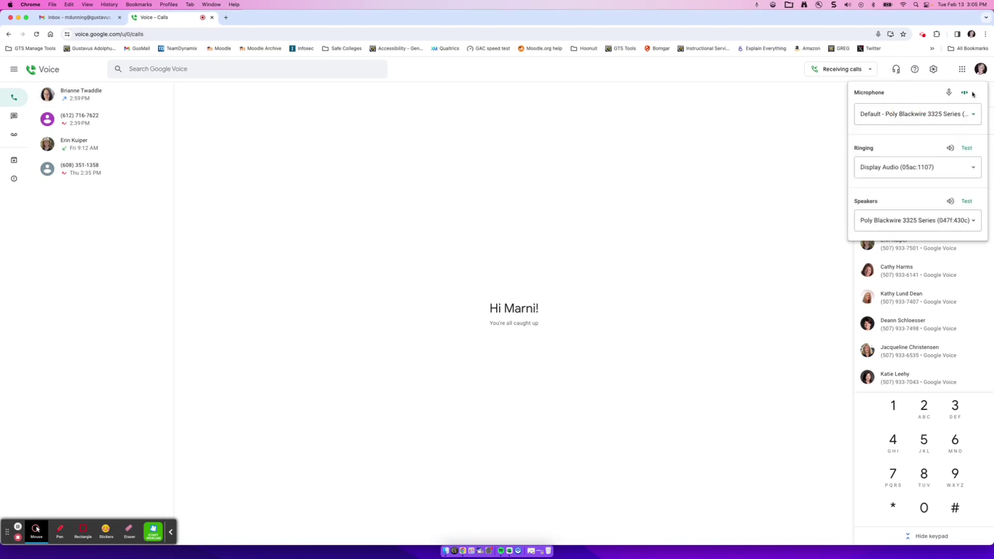
click(953, 152)
click(944, 223)
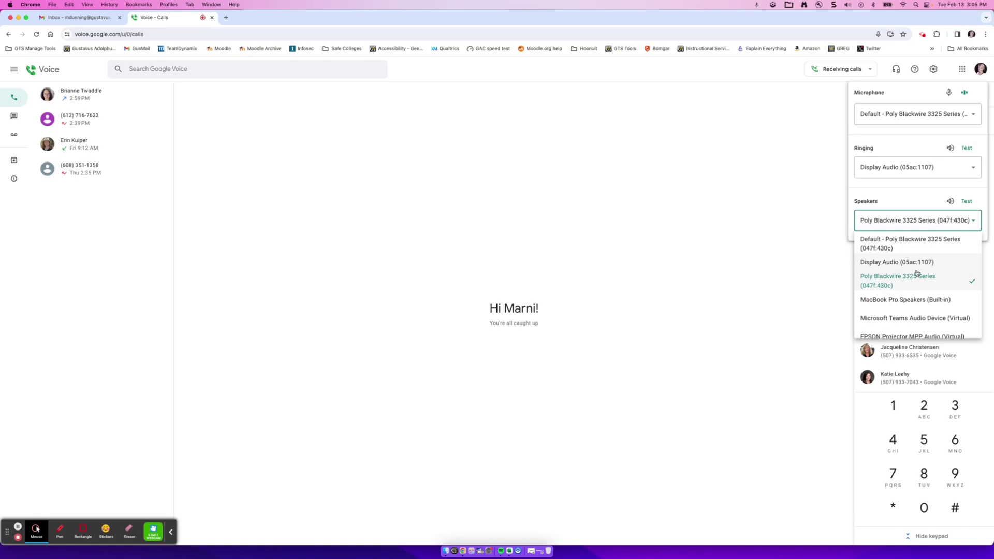
click(904, 204)
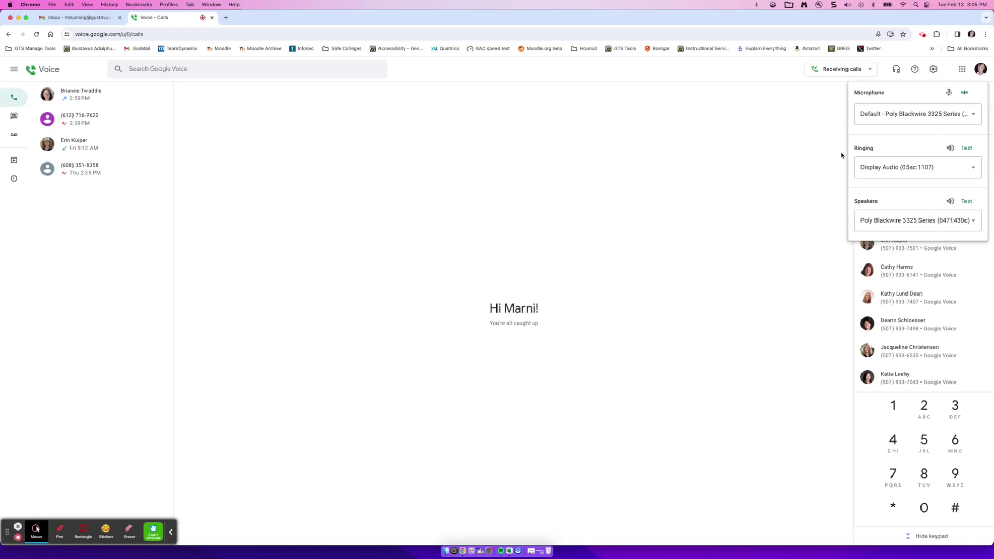
click(810, 127)
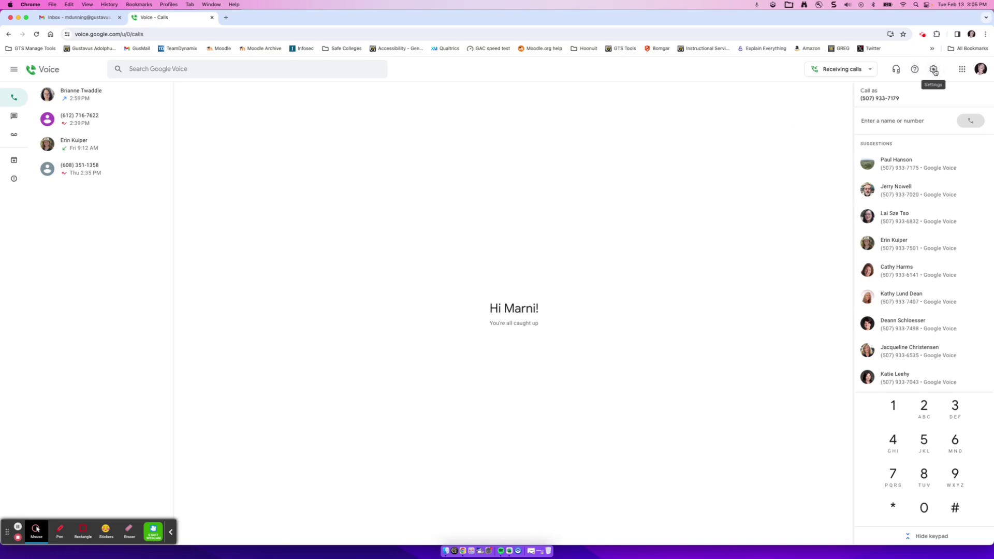
Open Settings, look over the Account section's Voice number, then jump to Messages settings
click(935, 72)
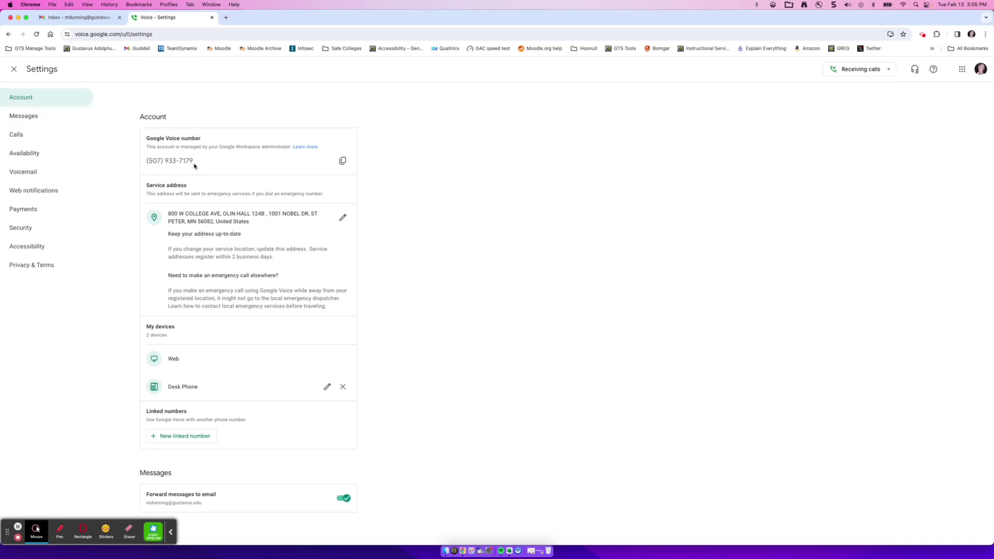
drag(193, 164, 149, 163)
click(224, 228)
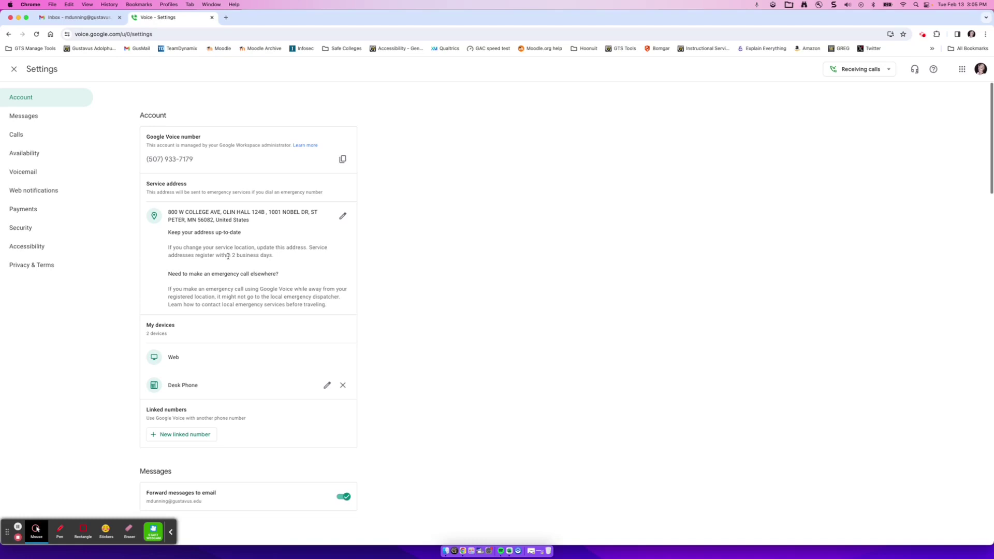
scroll(209, 361, down, 5)
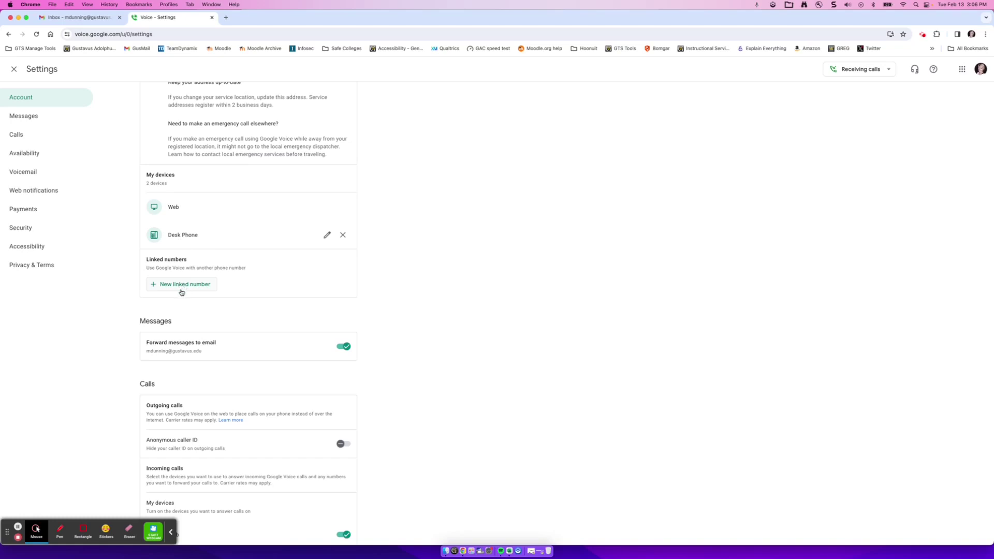
click(25, 118)
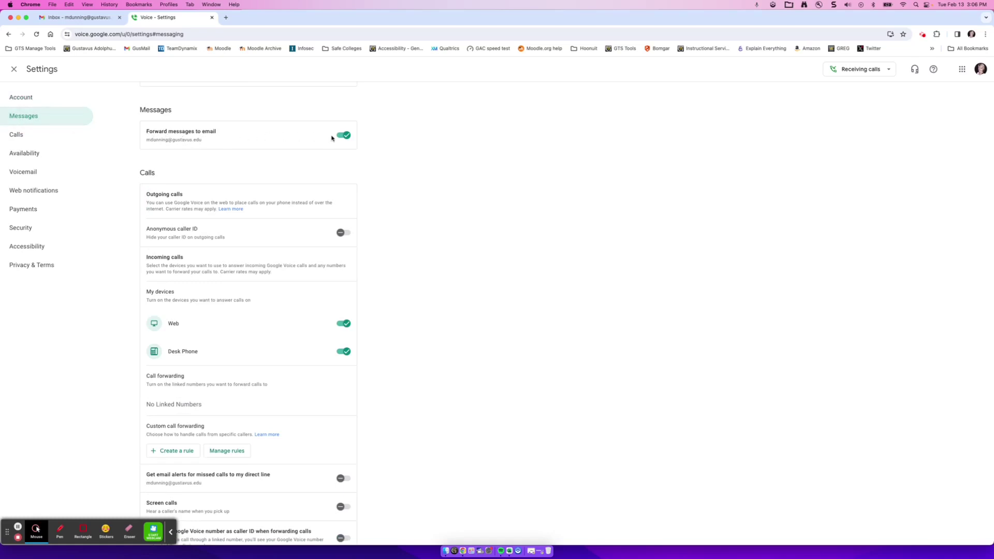
Scroll through the Calls settings: devices, forwarding, call screening and voicemail options
click(20, 135)
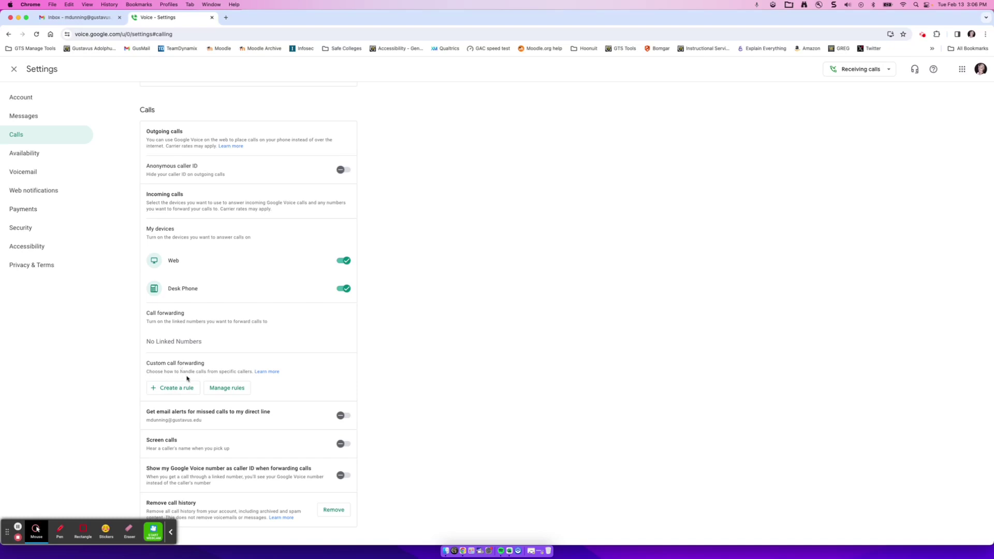
scroll(186, 378, down, 5)
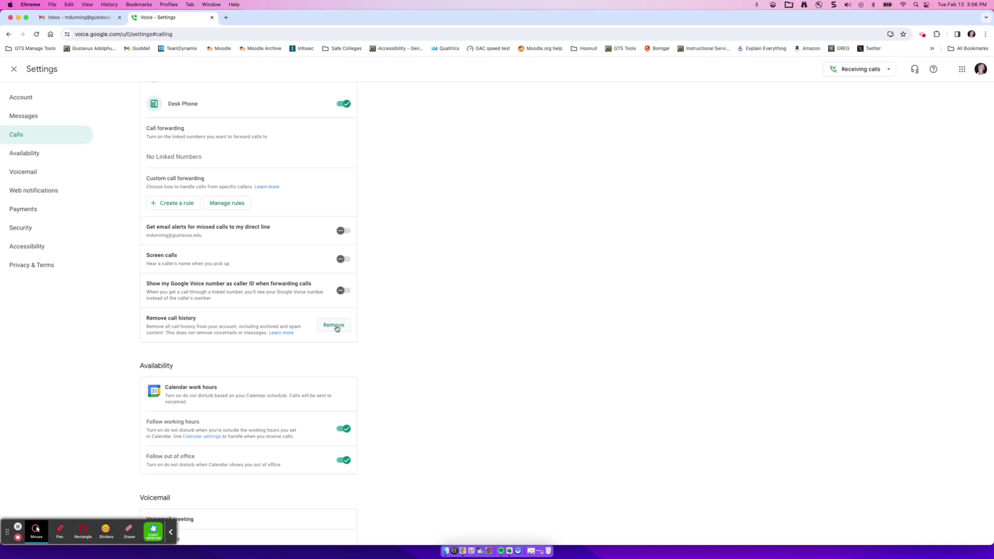
scroll(252, 382, down, 5)
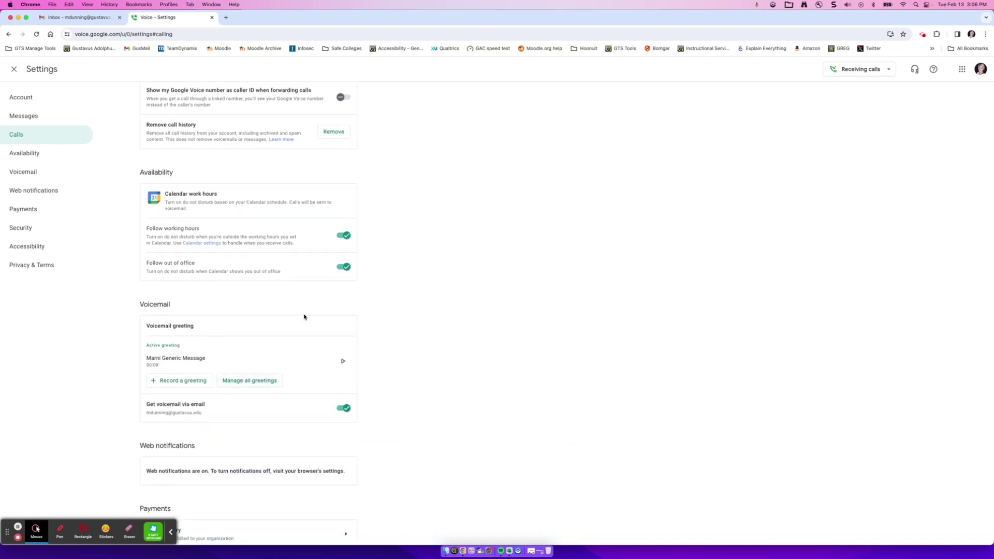
Open and dismiss the Receiving calls dropdown twice to confirm Do not disturb is Off
click(863, 70)
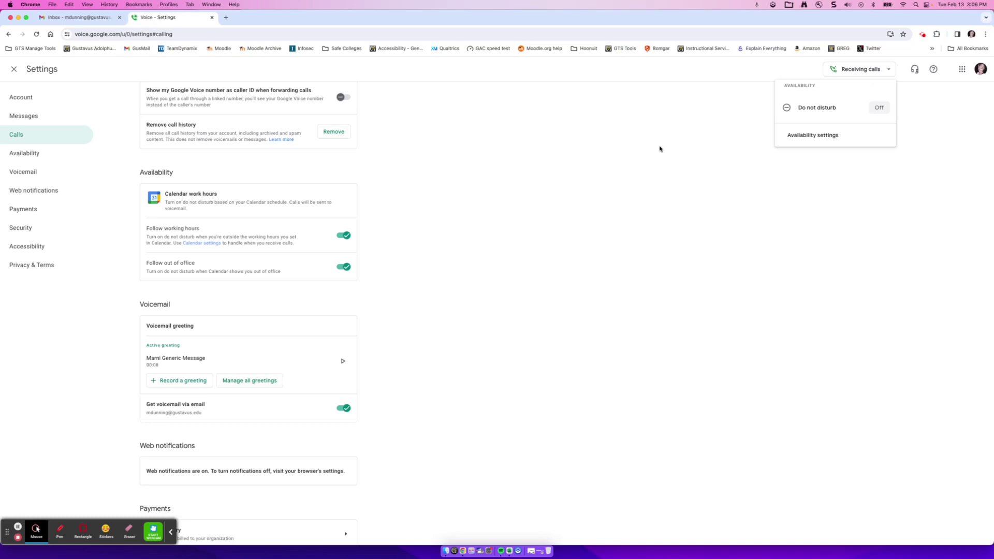
click(535, 154)
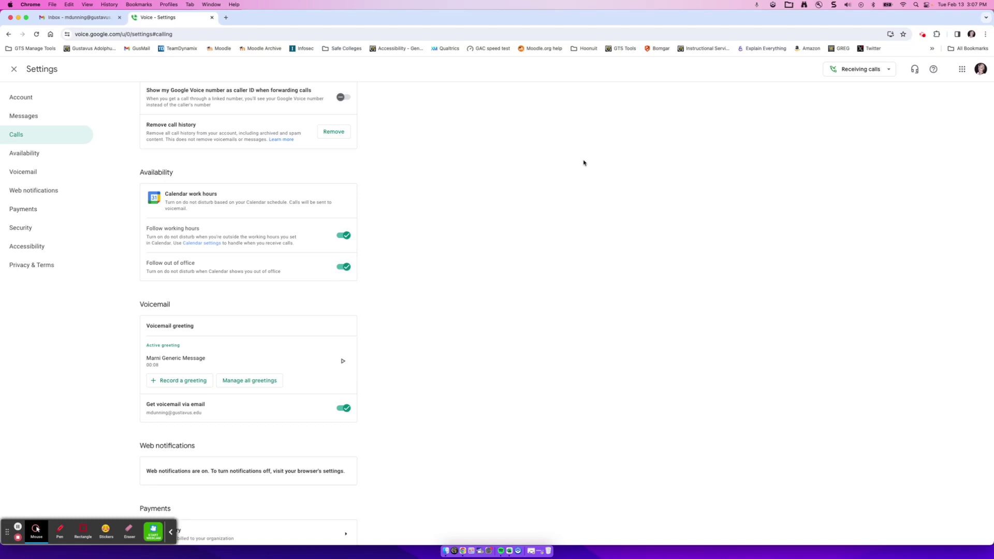
click(853, 73)
click(620, 170)
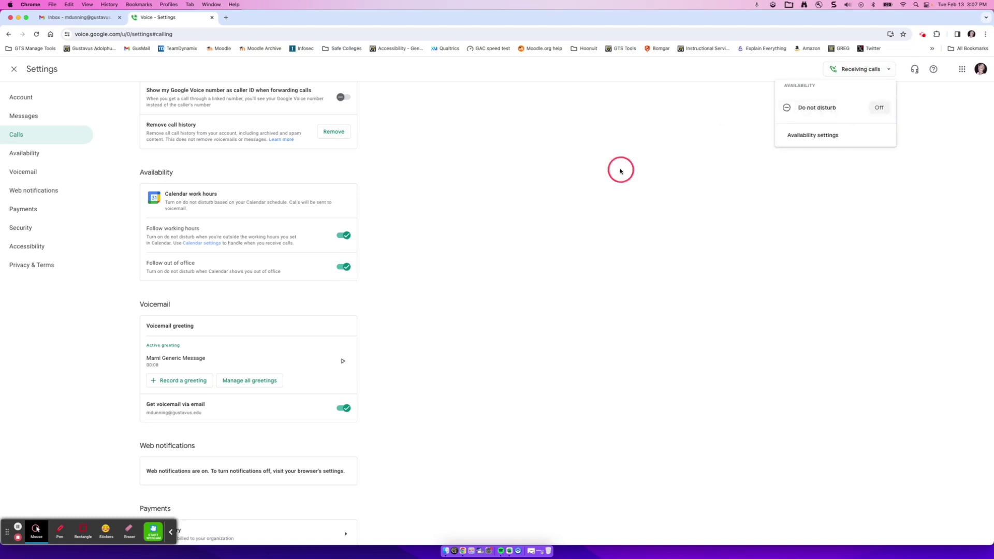
scroll(476, 213, down, 5)
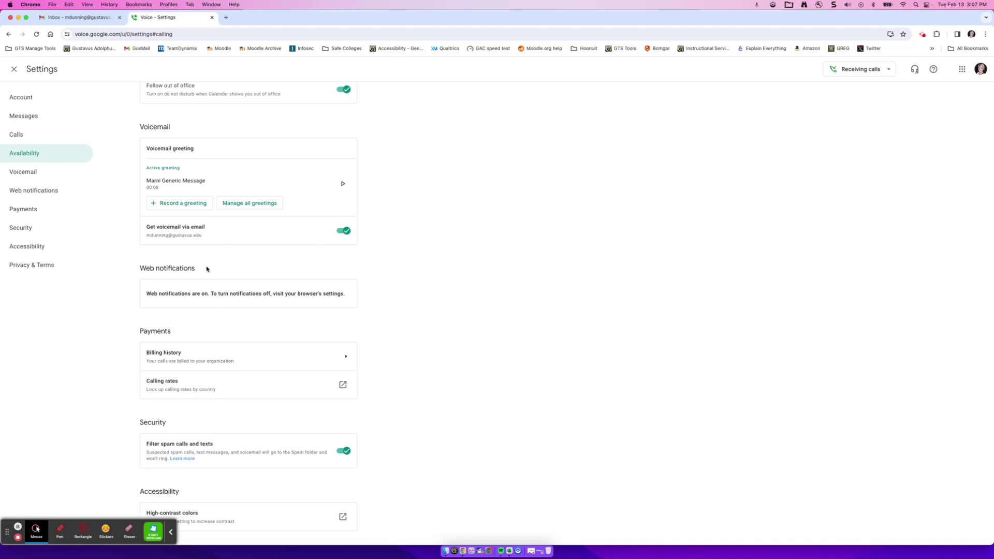
scroll(224, 284, up, 10)
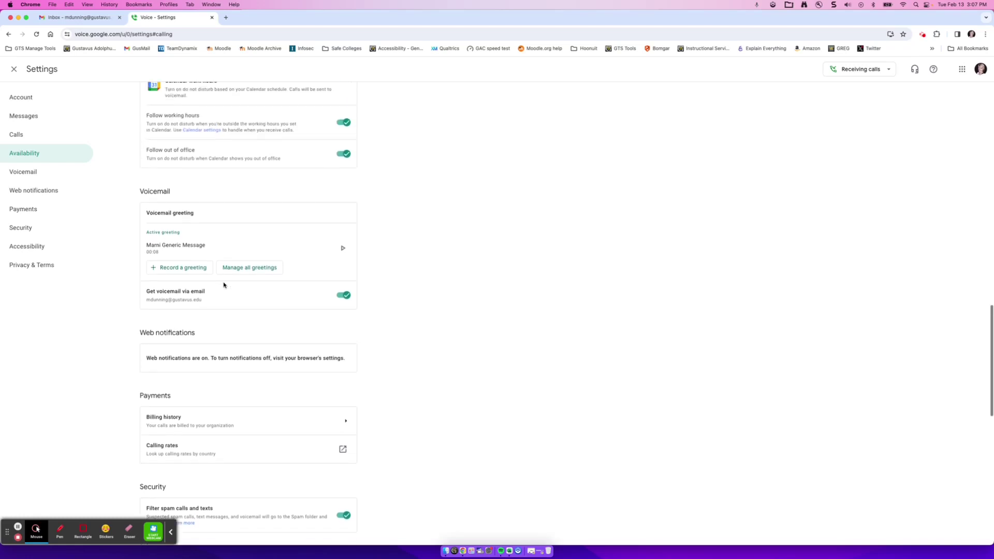
scroll(224, 282, up, 10)
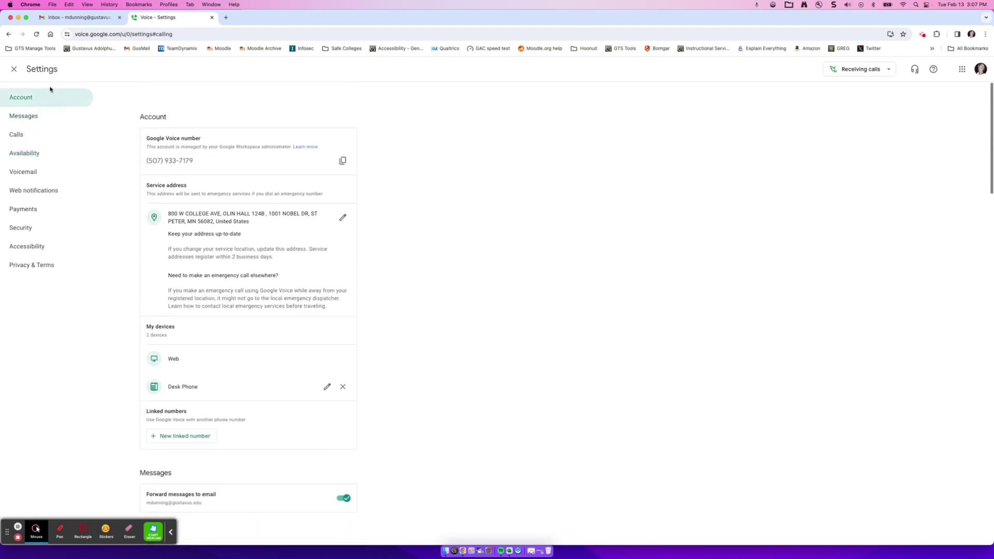
Close Settings back to the Calls page, then browse and dismiss the Google apps grid
click(14, 71)
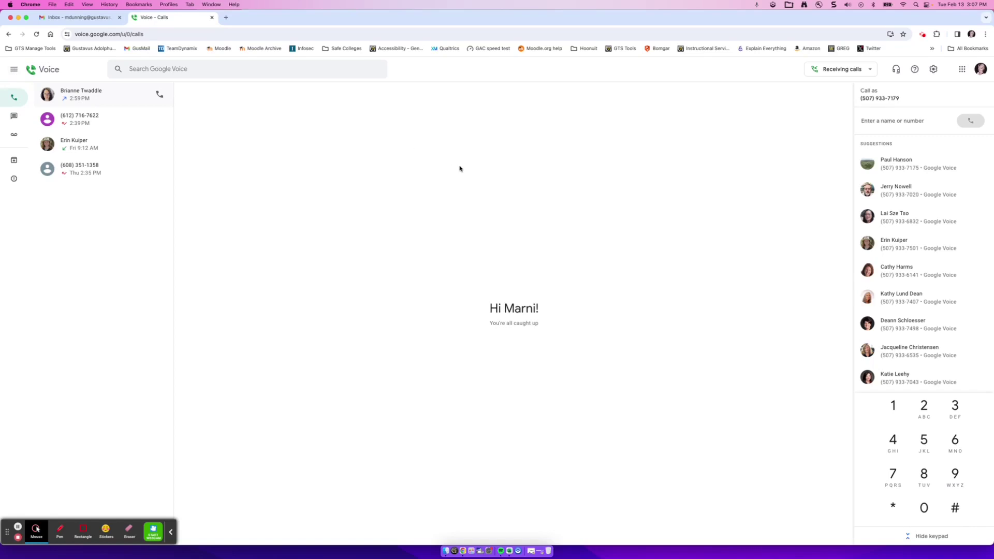
click(960, 74)
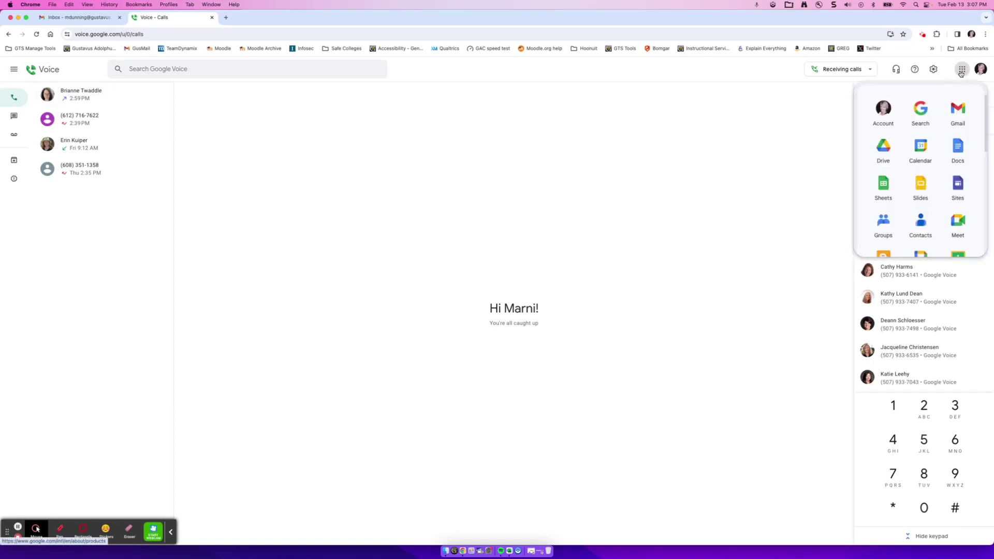
scroll(946, 99, down, 10)
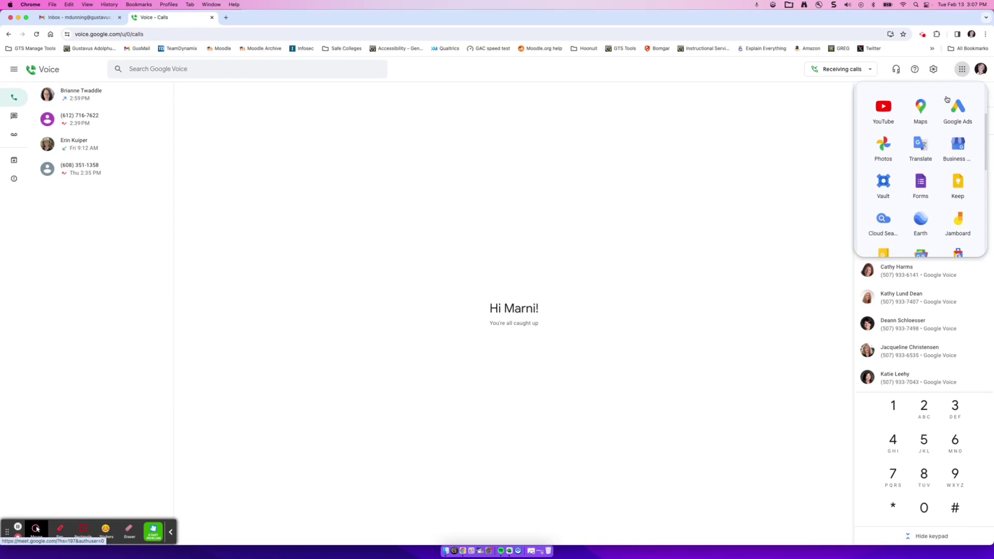
scroll(946, 99, up, 10)
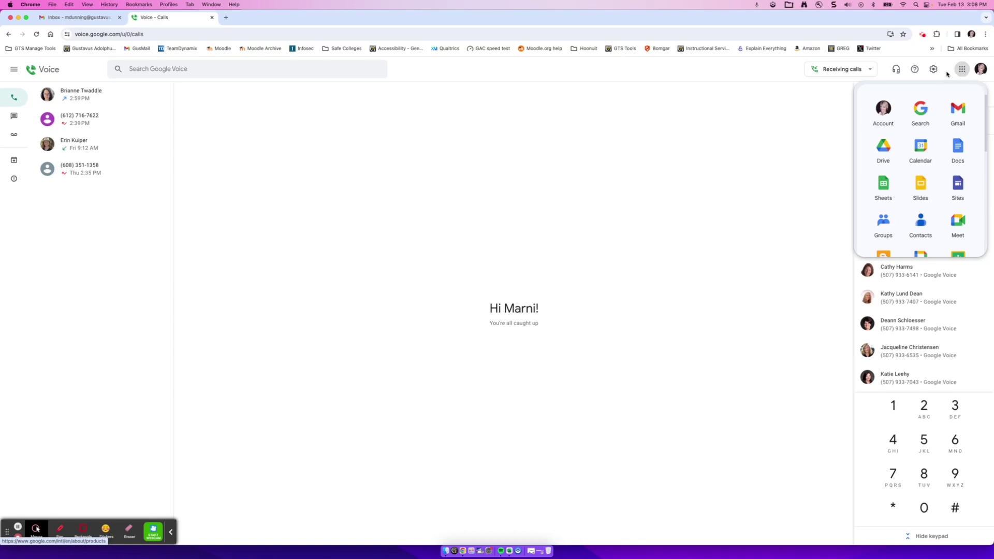
click(776, 120)
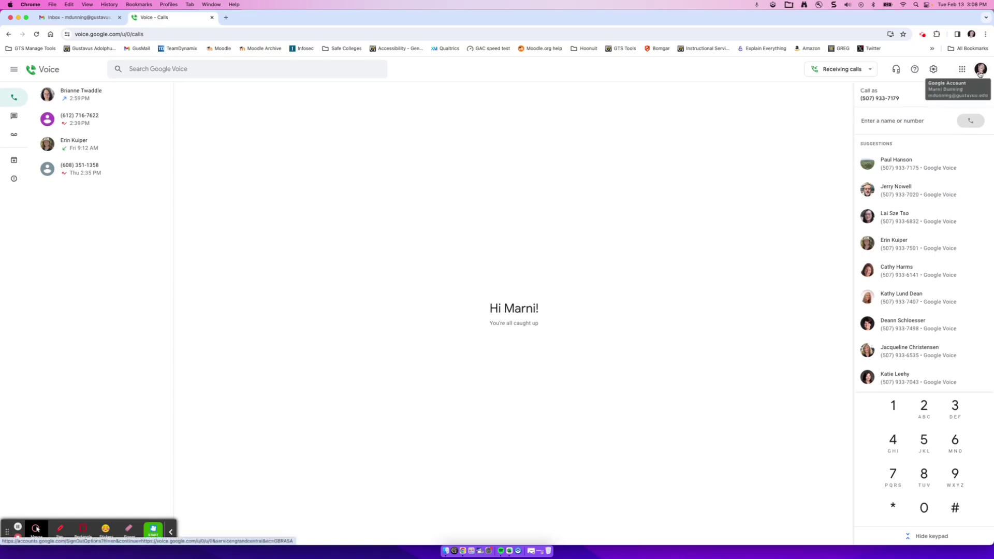
Search Google Voice for a contact's name and open the first match's card
click(164, 69)
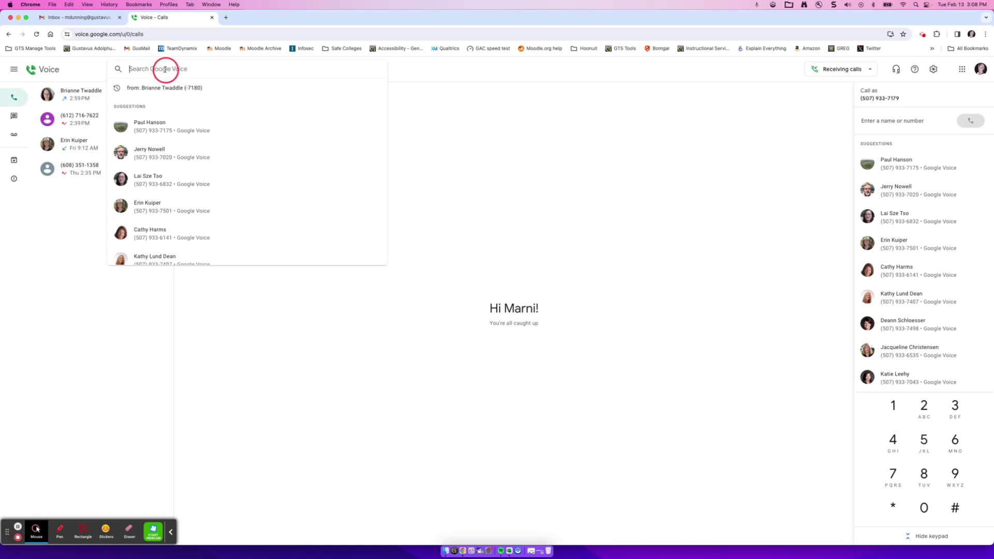
text(paul)
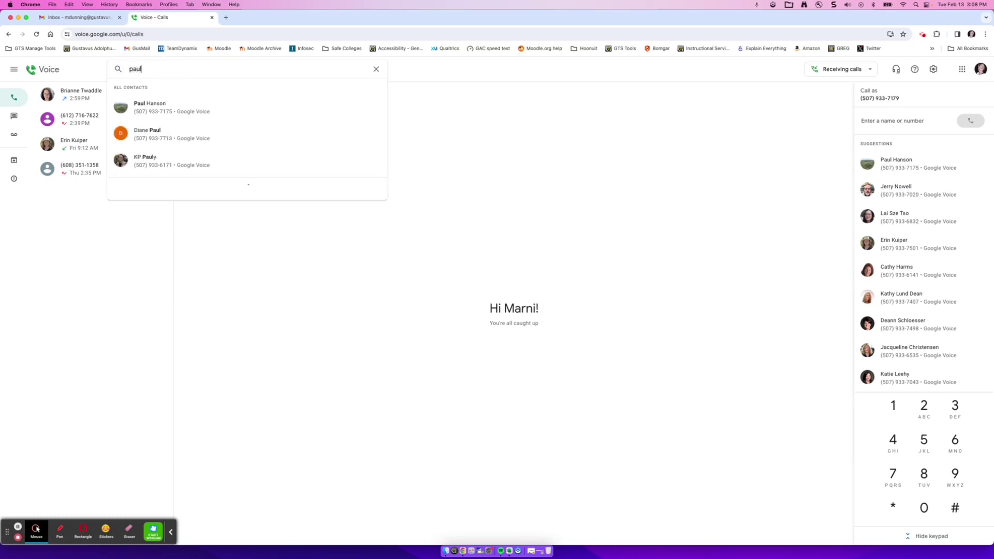
click(169, 112)
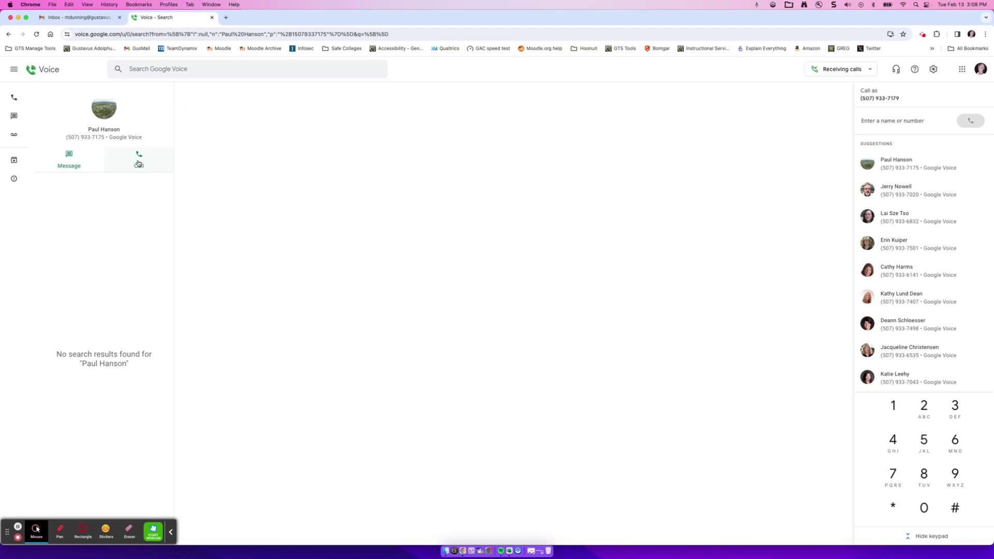
Type the same name into the dialer field to see suggestions, then clear it
click(895, 121)
text(paul)
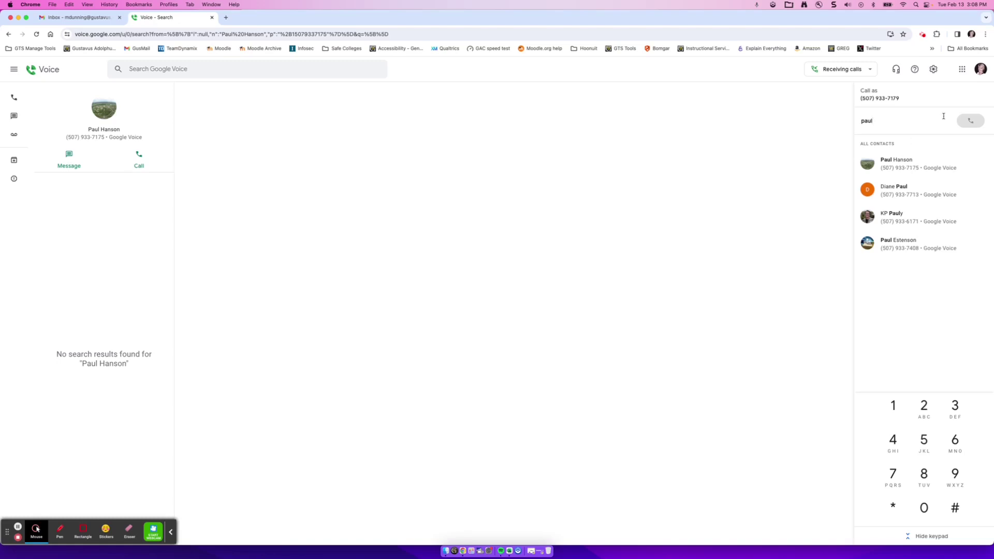
double_click(874, 121)
key(BackSpace)
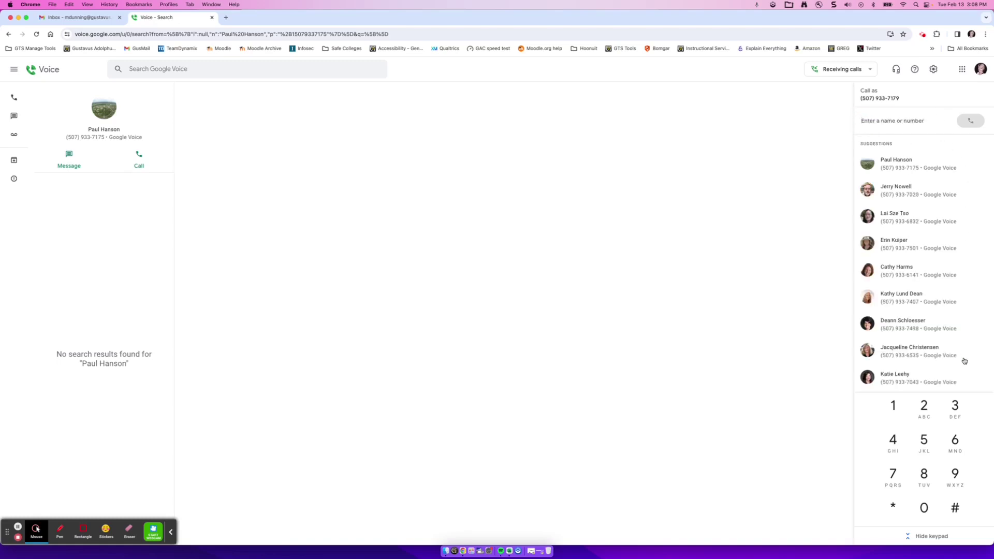
Enter the account's own Google Voice number in the dialer, correcting its last digit
click(894, 409)
click(924, 442)
click(925, 509)
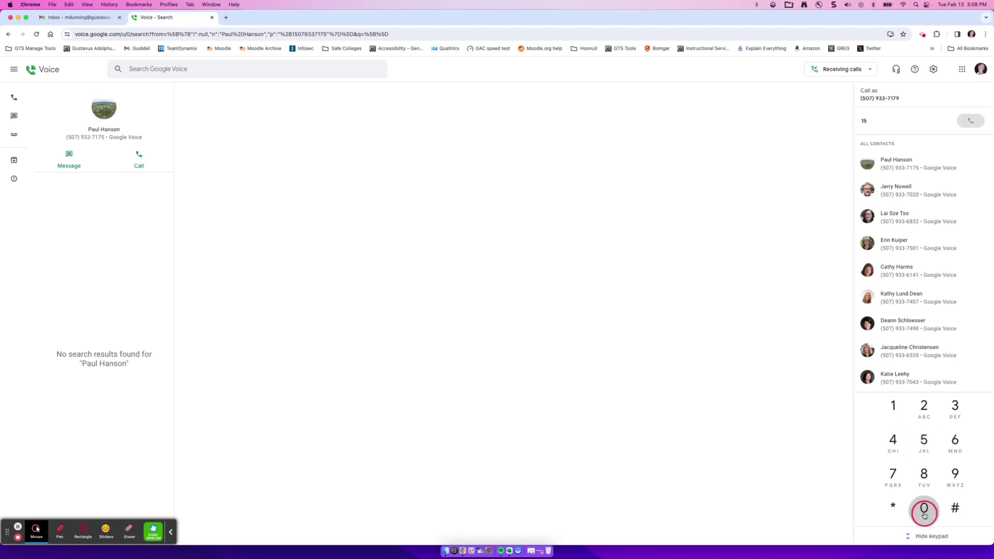
click(897, 476)
text(993)
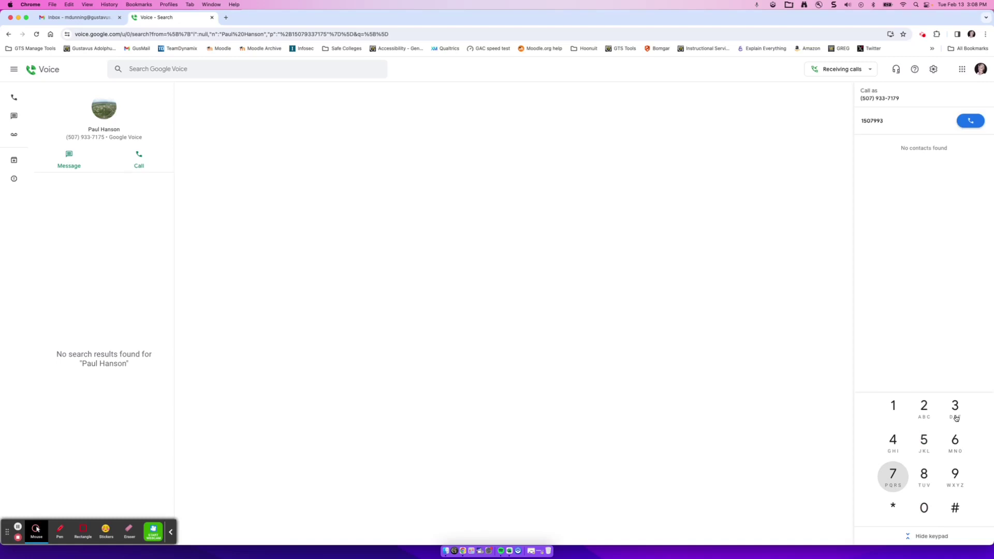
text(7171)
click(878, 121)
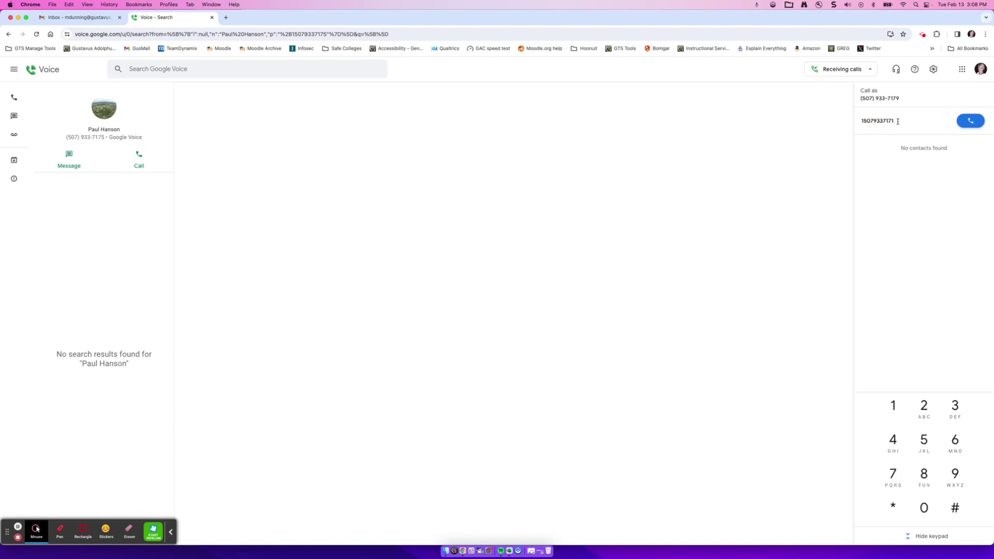
key(BackSpace)
text(9)
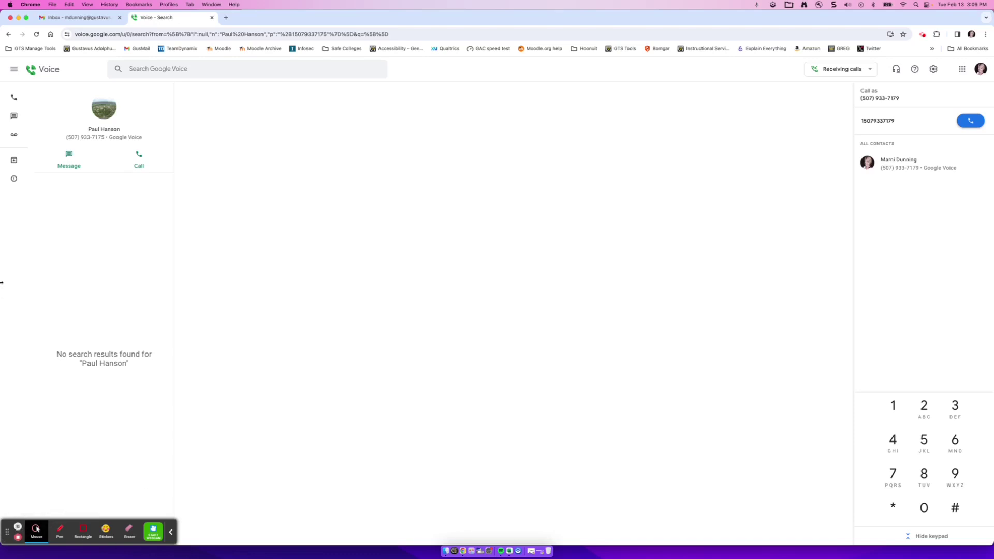
Switch to the Gmail inbox tab, then decline the incoming Google Voice call
click(86, 17)
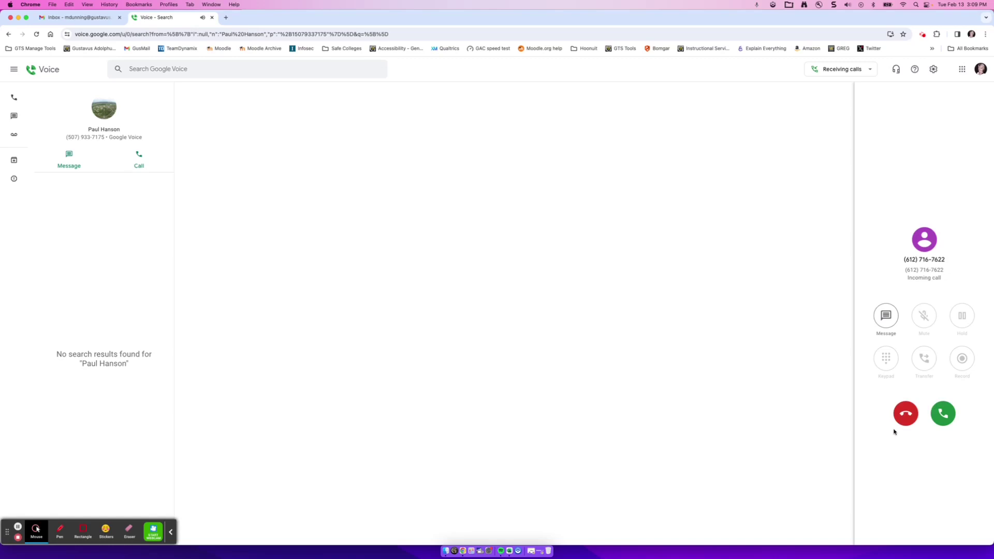
click(906, 414)
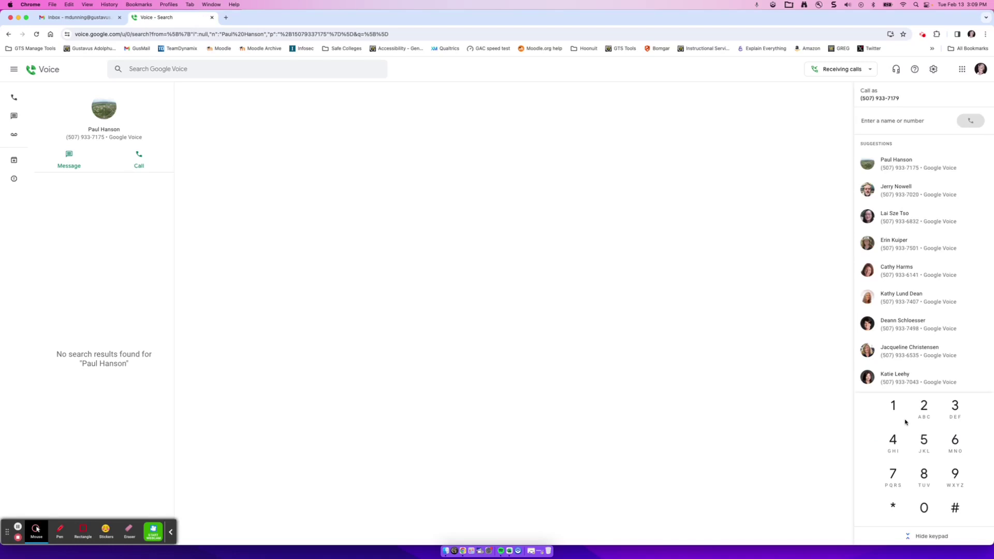
Open the Voicemail section to view the one voicemail from an unknown number
click(14, 136)
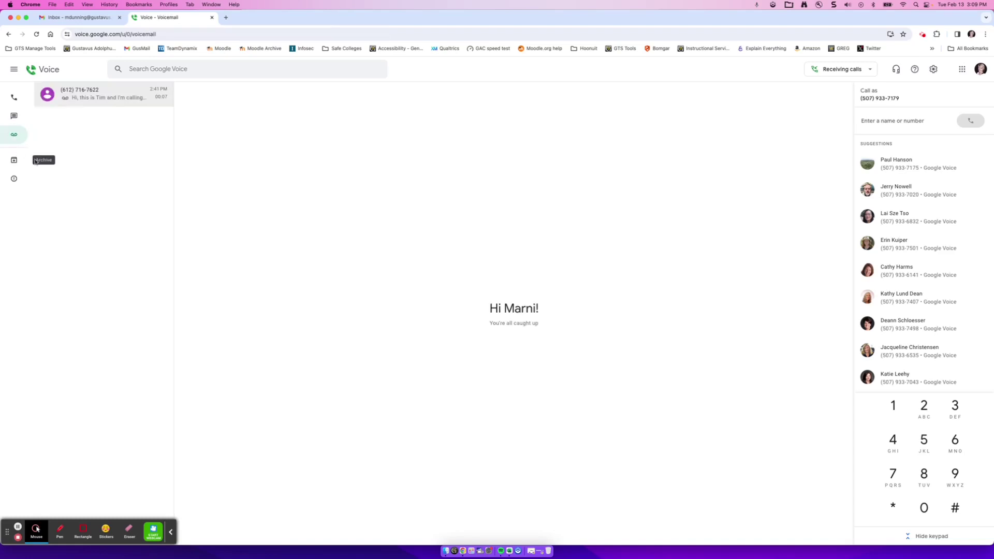